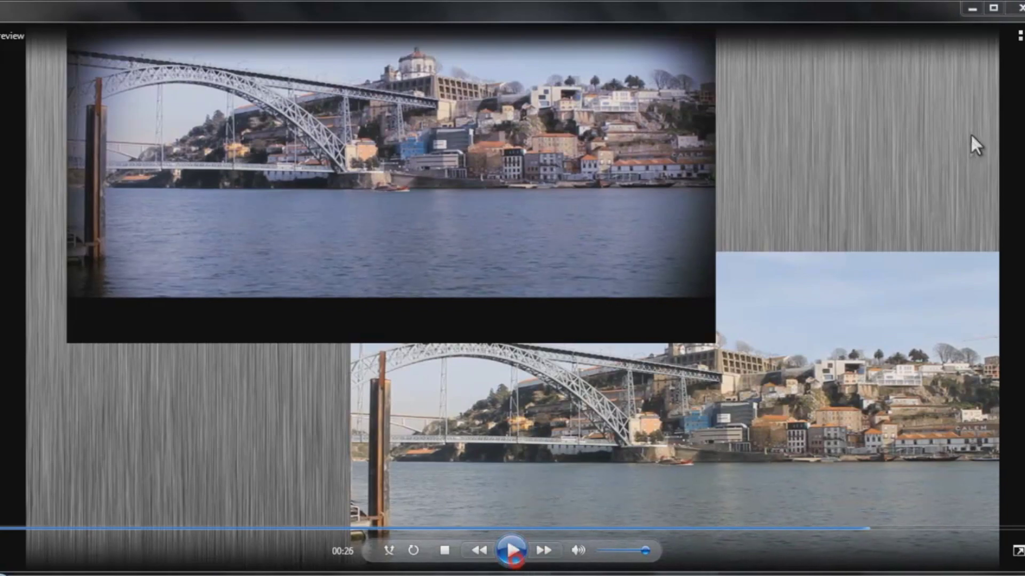
# Step: Put away the video preview and start a new HD 1080-60i project (1920x1080; 29,970 fps) without saving the current one
pyautogui.click(979, 8)
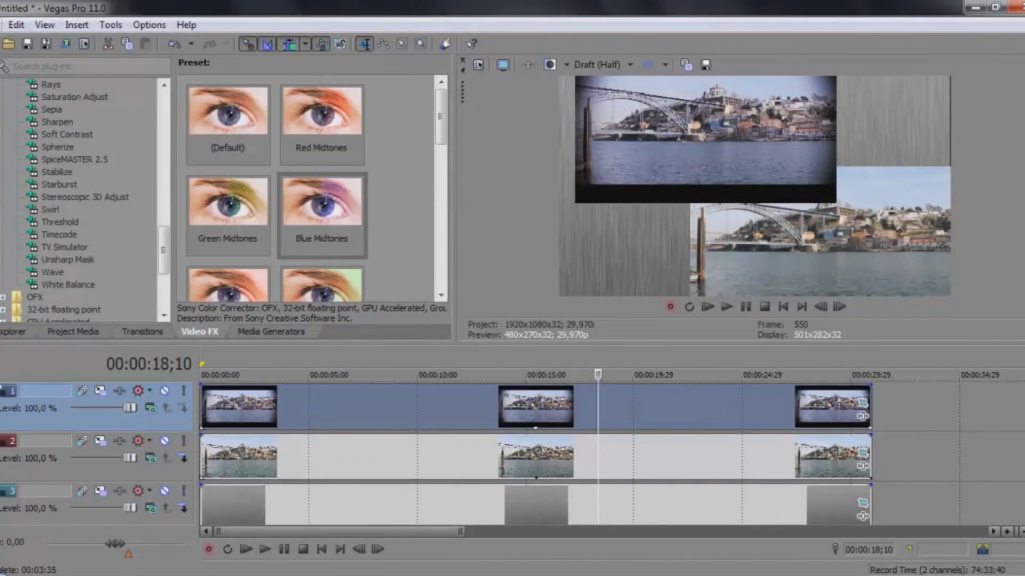
pyautogui.click(2, 25)
pyautogui.click(3, 42)
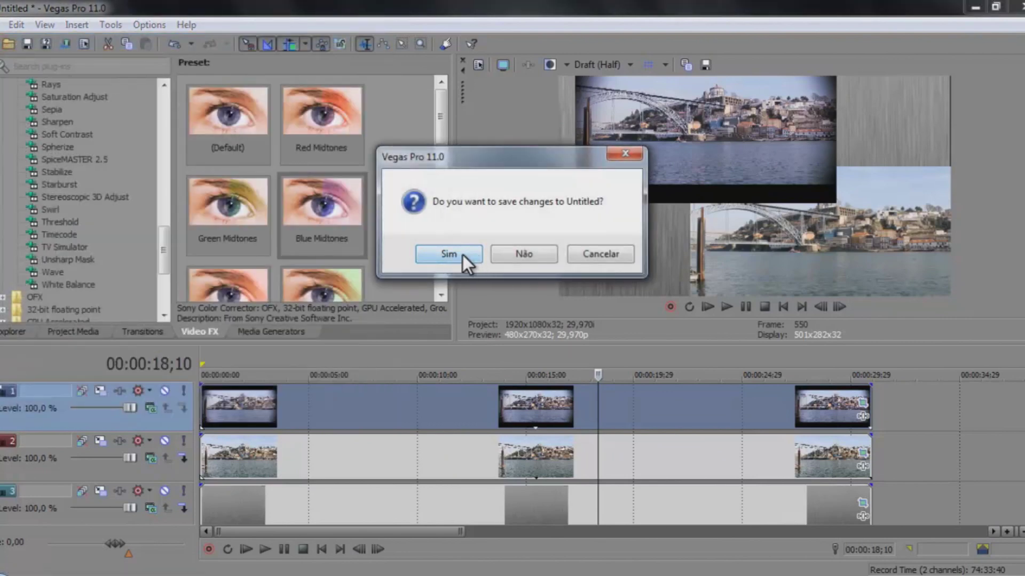
pyautogui.click(500, 254)
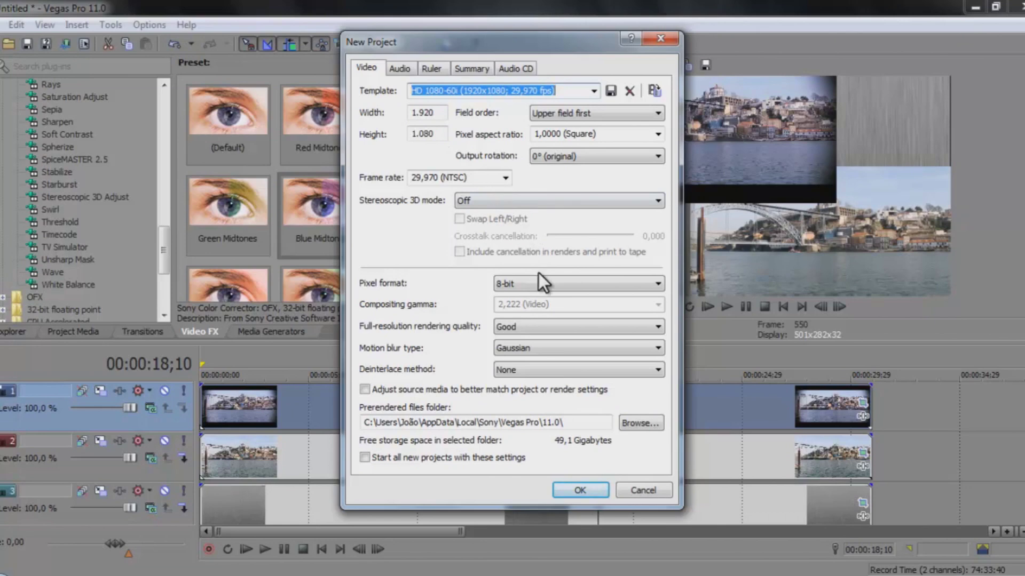
pyautogui.click(574, 490)
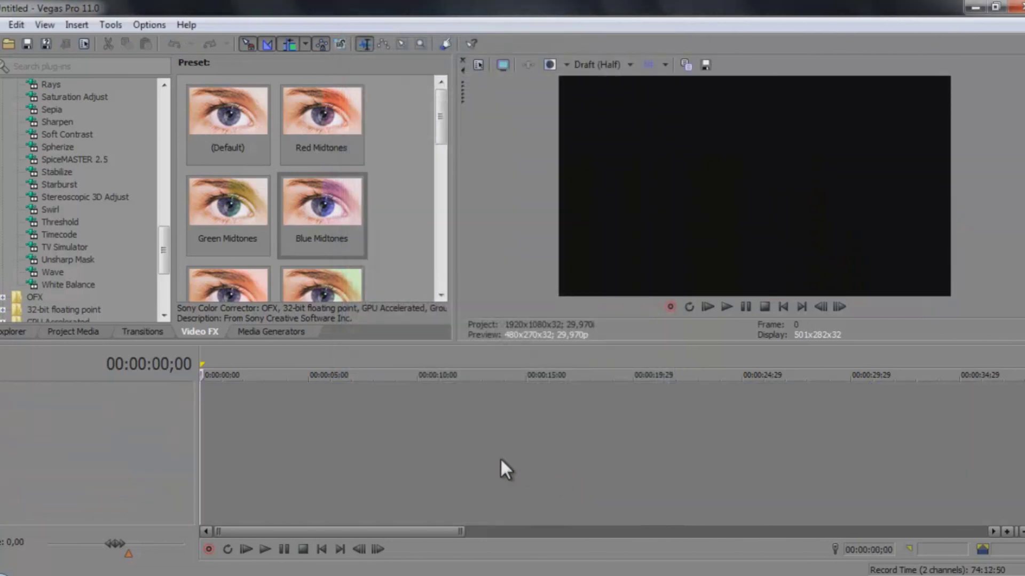
# Step: Place the MVI_0026 clip from the tutoriais folder at the start of the timeline and delete its audio track
pyautogui.click(161, 573)
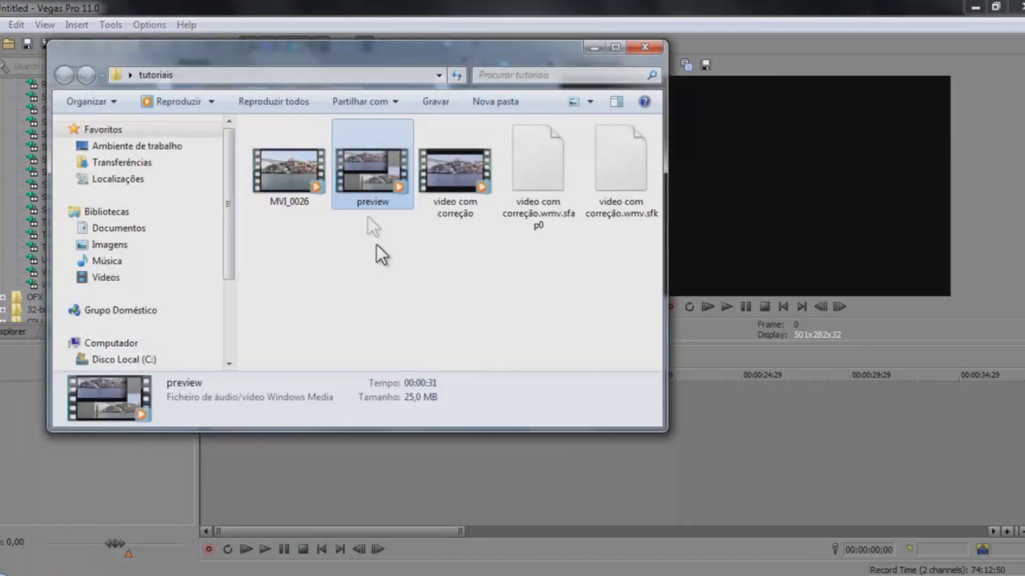
pyautogui.moveTo(310, 174); pyautogui.dragTo(712, 446)
pyautogui.click(595, 48)
pyautogui.moveTo(779, 410); pyautogui.dragTo(224, 426)
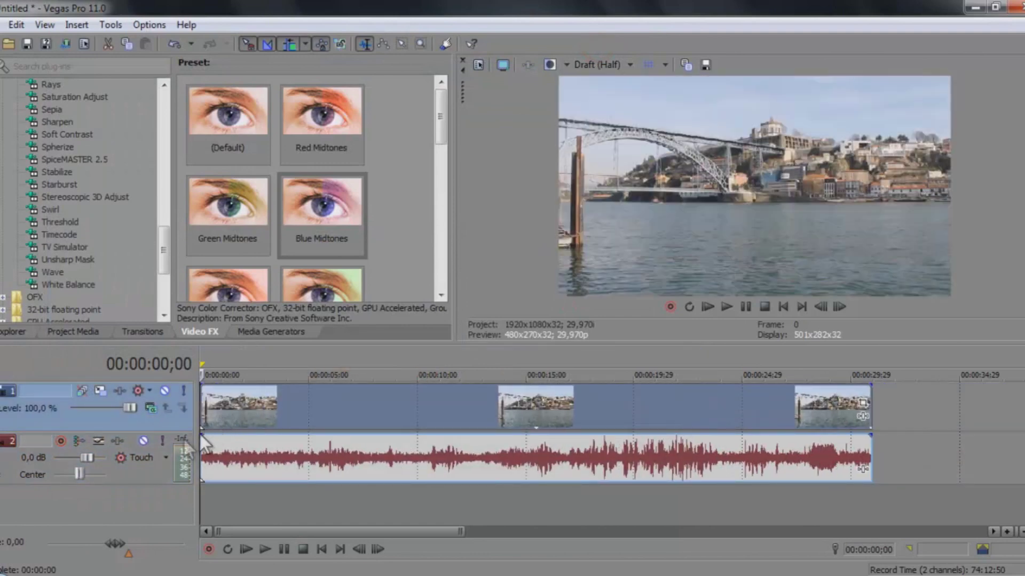
pyautogui.click(142, 483)
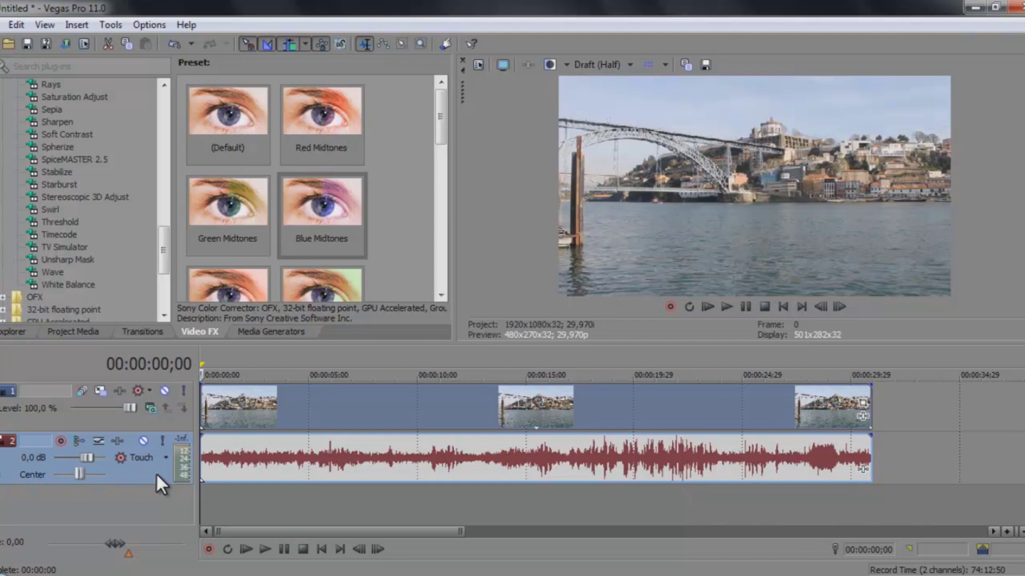
pyautogui.press('Delete')
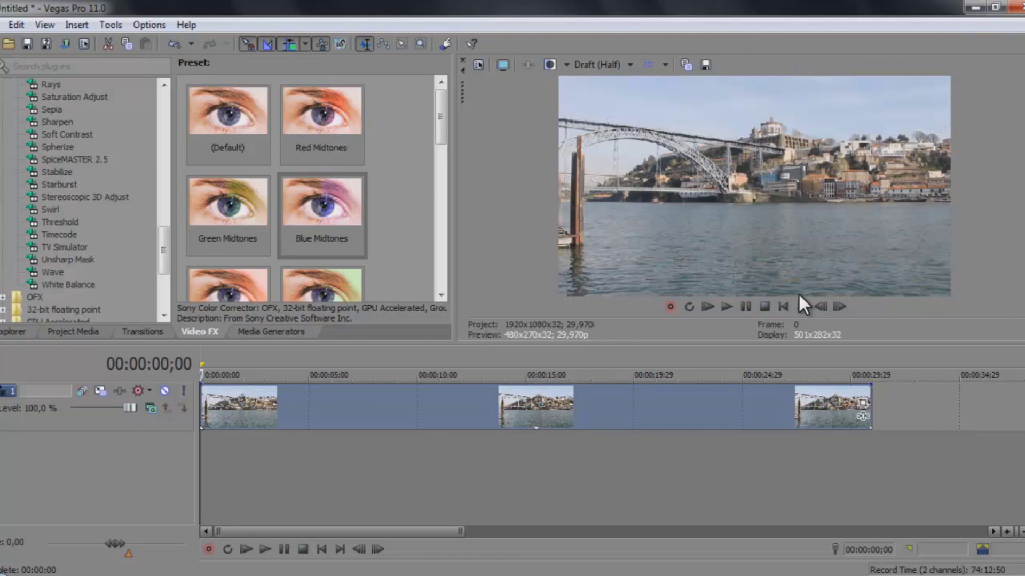
# Step: Crop the clip's height to 540 at its full 1.280 width to create black widescreen bars
pyautogui.click(863, 404)
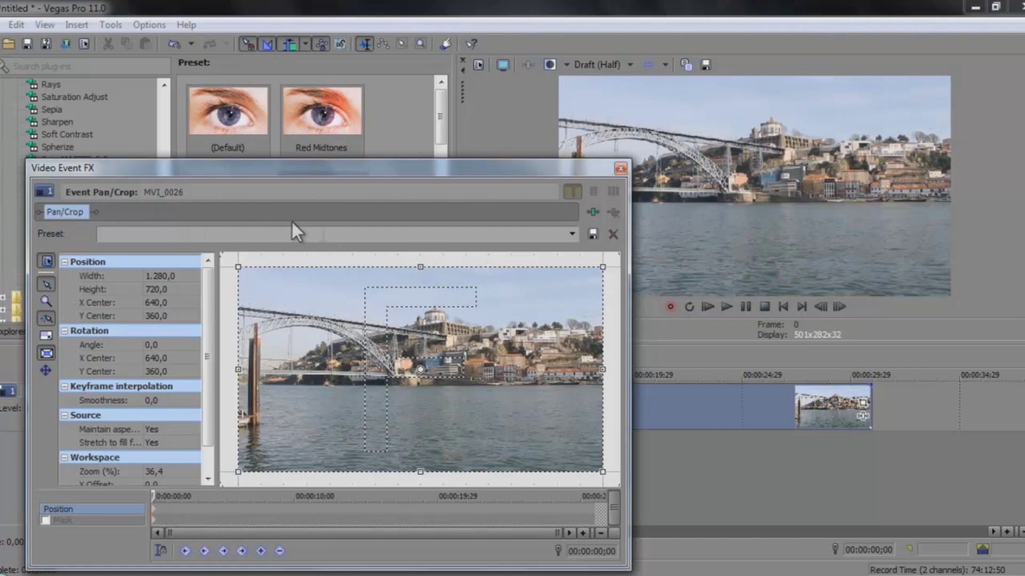
pyautogui.click(419, 272)
pyautogui.moveTo(420, 275); pyautogui.dragTo(420, 292)
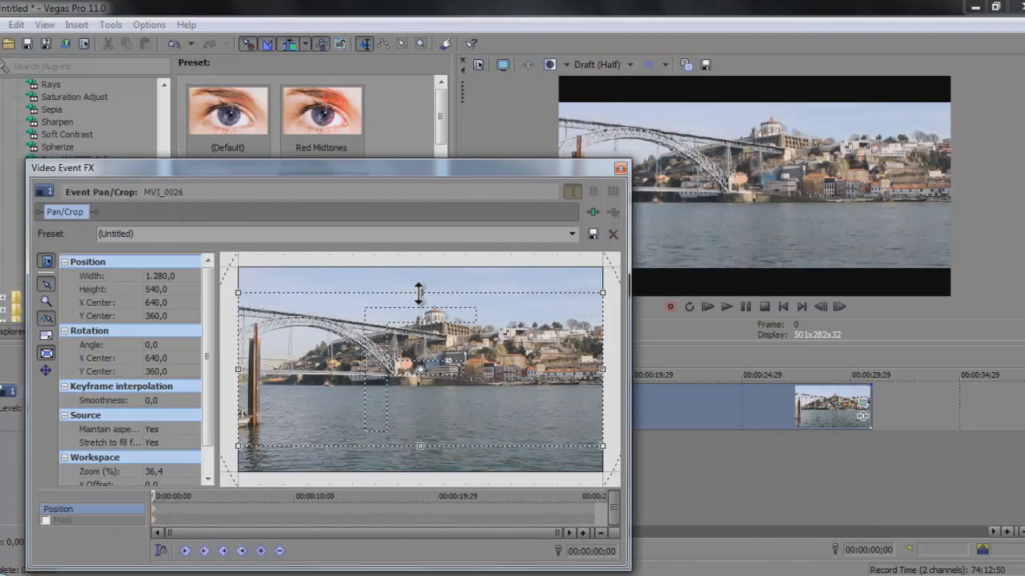
pyautogui.moveTo(543, 163); pyautogui.dragTo(533, 165)
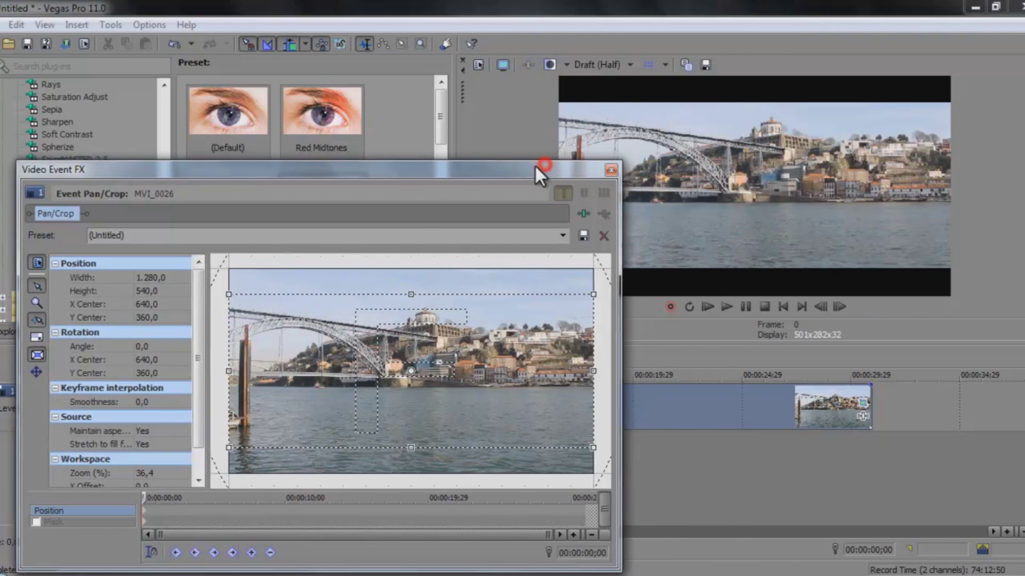
pyautogui.click(612, 170)
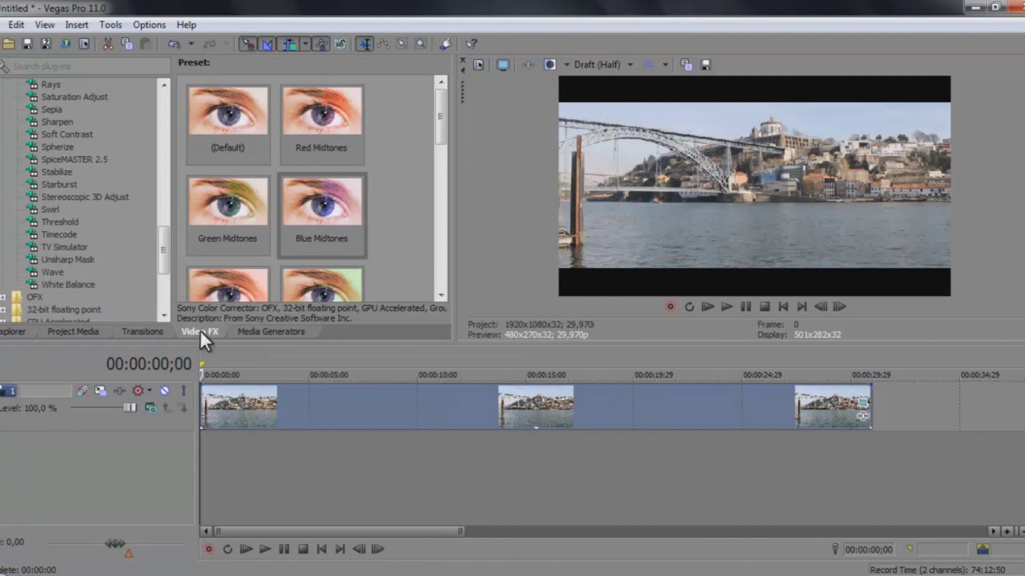
# Step: Apply the default Cookie Cutter effect to the clip with size 0,432 and feather 0,674 for a soft dark vignette
pyautogui.moveTo(167, 251); pyautogui.dragTo(138, 119)
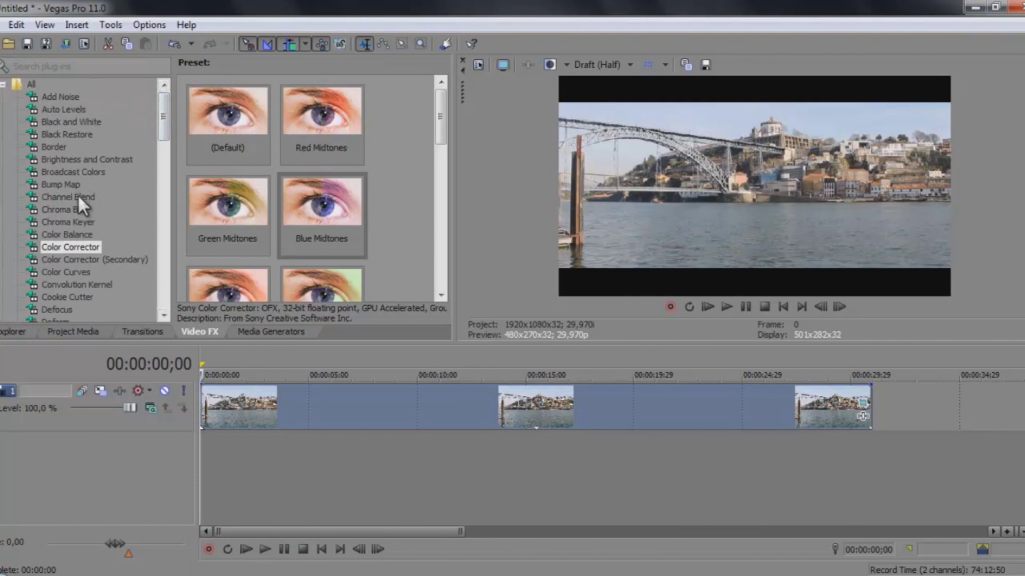
pyautogui.click(73, 296)
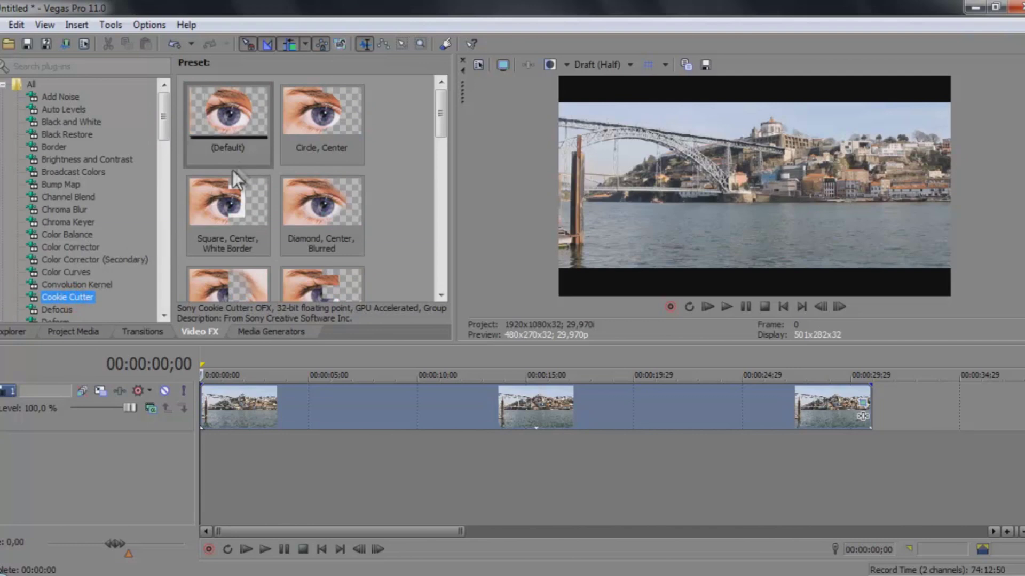
pyautogui.moveTo(233, 120); pyautogui.dragTo(409, 401)
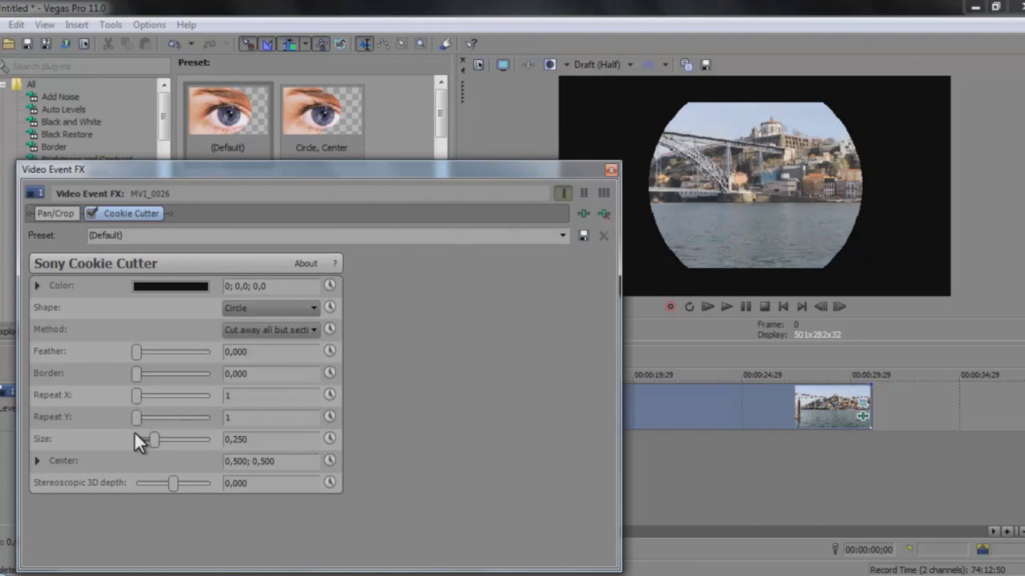
pyautogui.moveTo(155, 437); pyautogui.dragTo(168, 438)
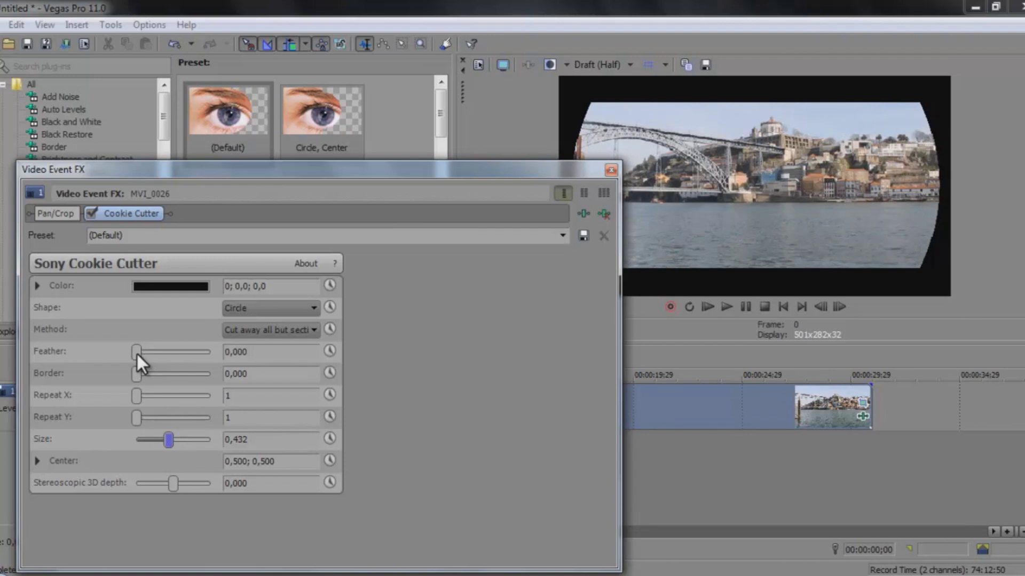
pyautogui.moveTo(136, 353); pyautogui.dragTo(161, 353)
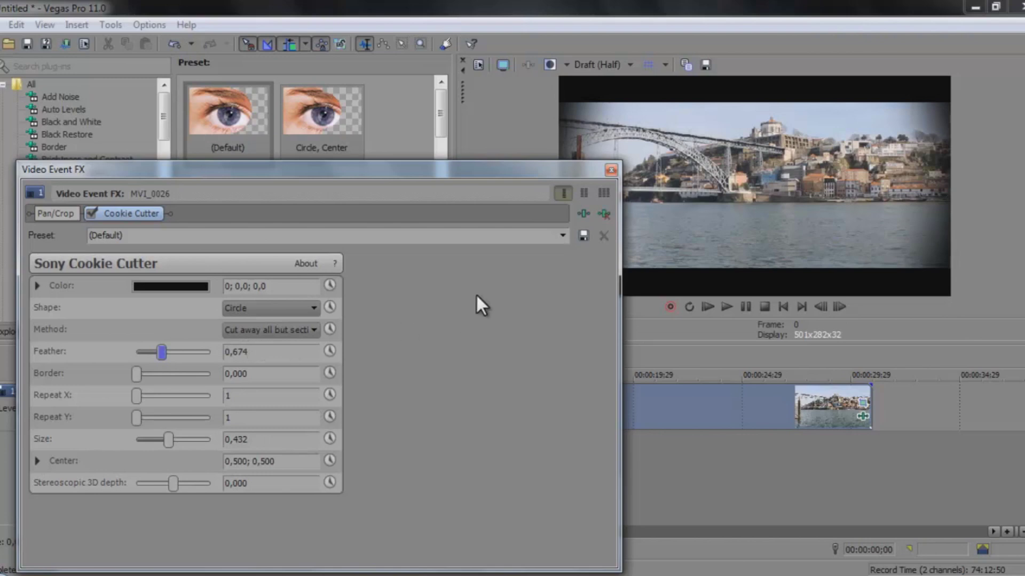
pyautogui.click(611, 170)
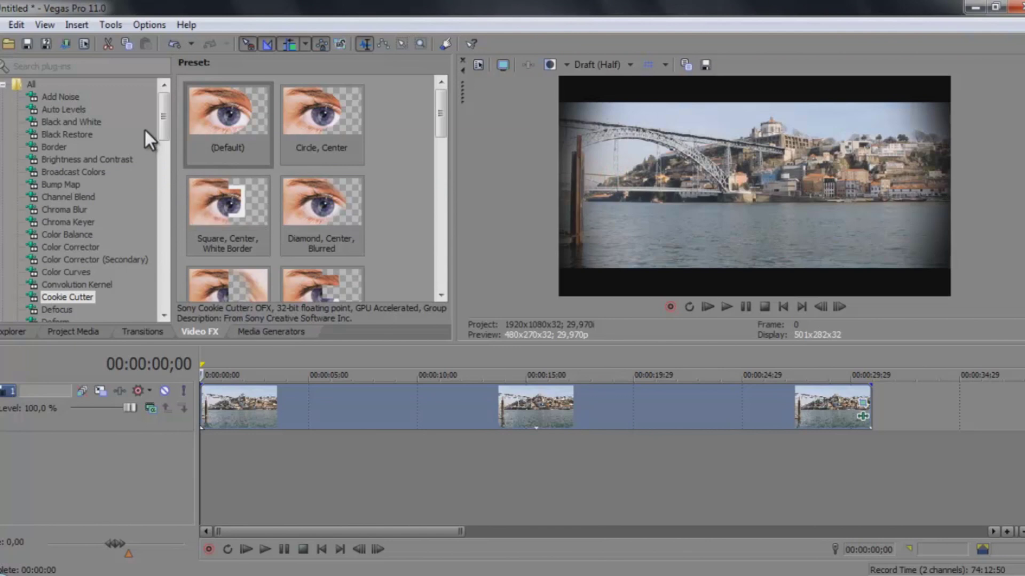
# Step: Apply the default Brightness and Contrast effect to the clip with contrast 0,158 and brightness -0,053
pyautogui.click(99, 158)
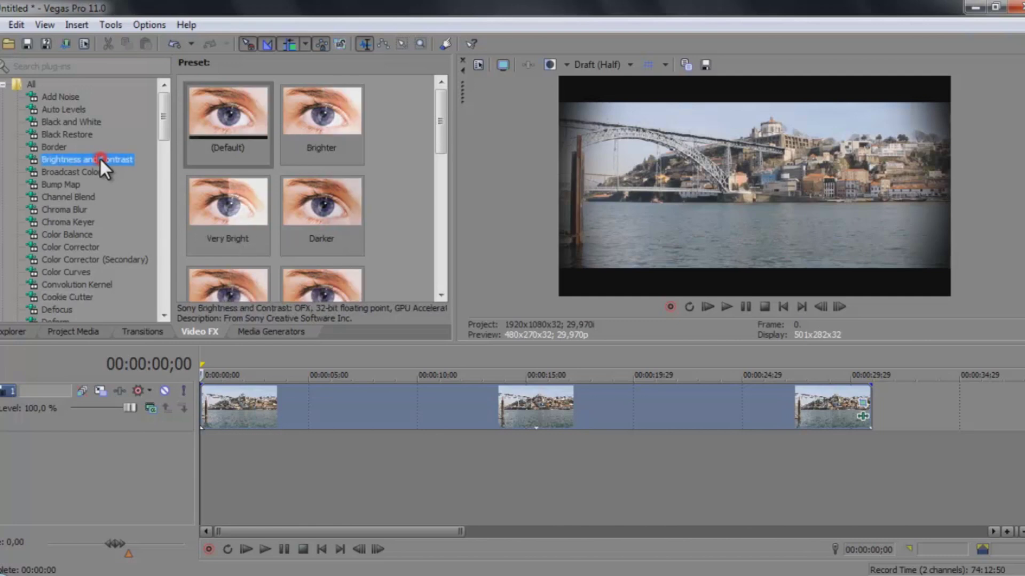
pyautogui.click(238, 108)
pyautogui.moveTo(238, 107); pyautogui.dragTo(398, 400)
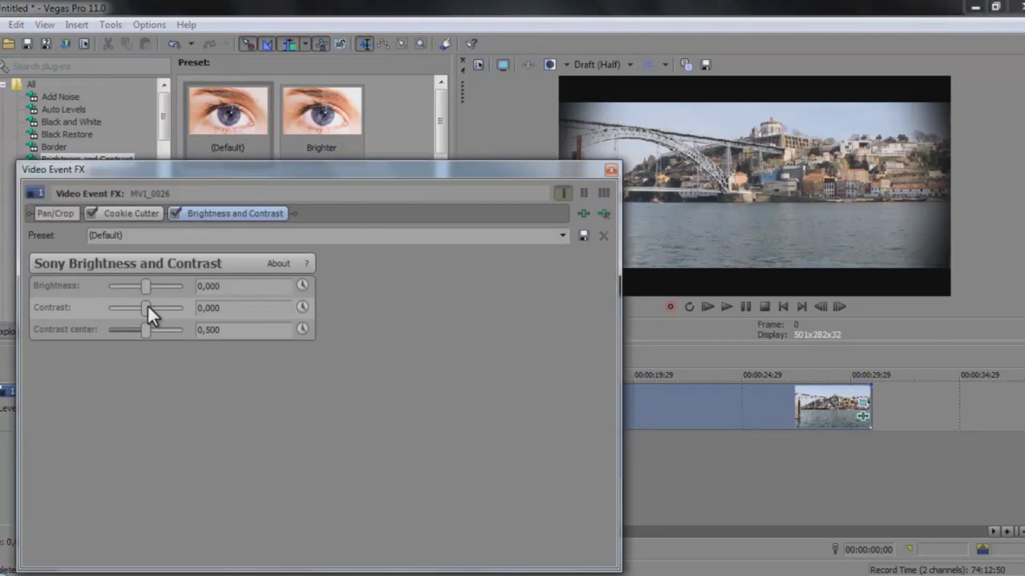
pyautogui.moveTo(149, 308); pyautogui.dragTo(153, 306)
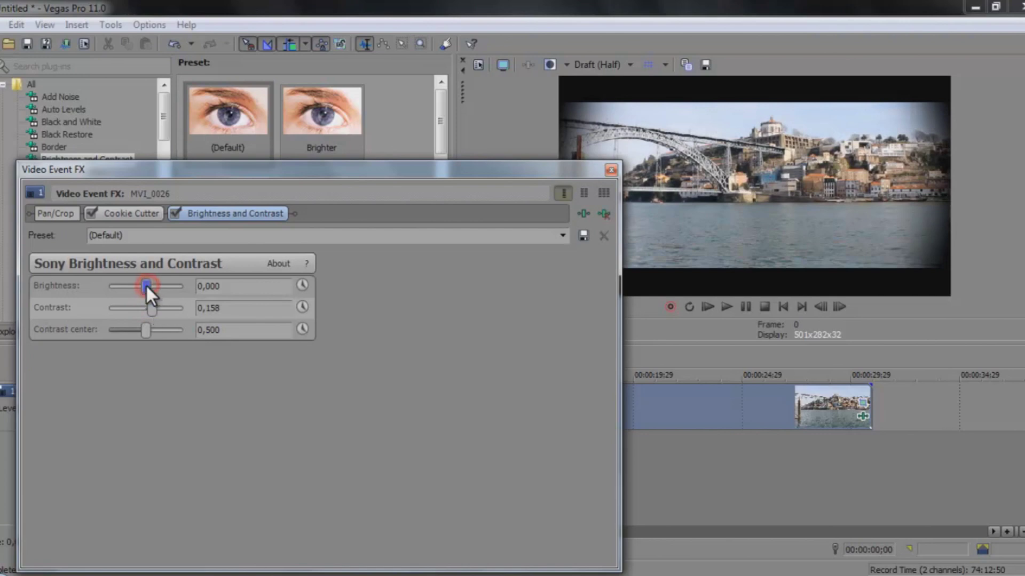
pyautogui.moveTo(146, 286); pyautogui.dragTo(145, 288)
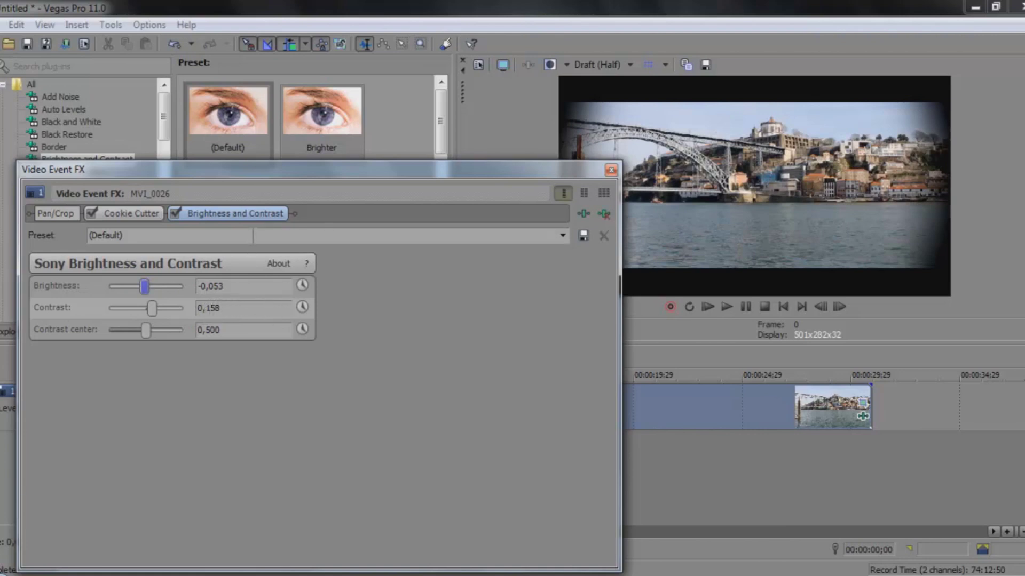
pyautogui.click(611, 171)
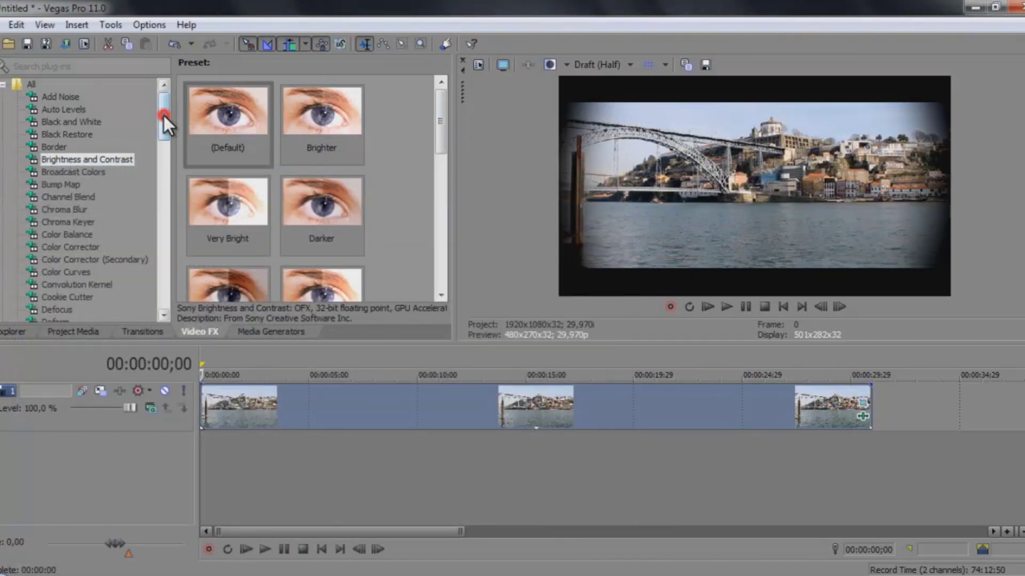
# Step: Apply the Color Corrector's Blue Midtones preset to the clip and weaken the tint by moving the Mid point closer to the wheel's centre
pyautogui.moveTo(162, 113); pyautogui.dragTo(162, 117)
pyautogui.click(75, 236)
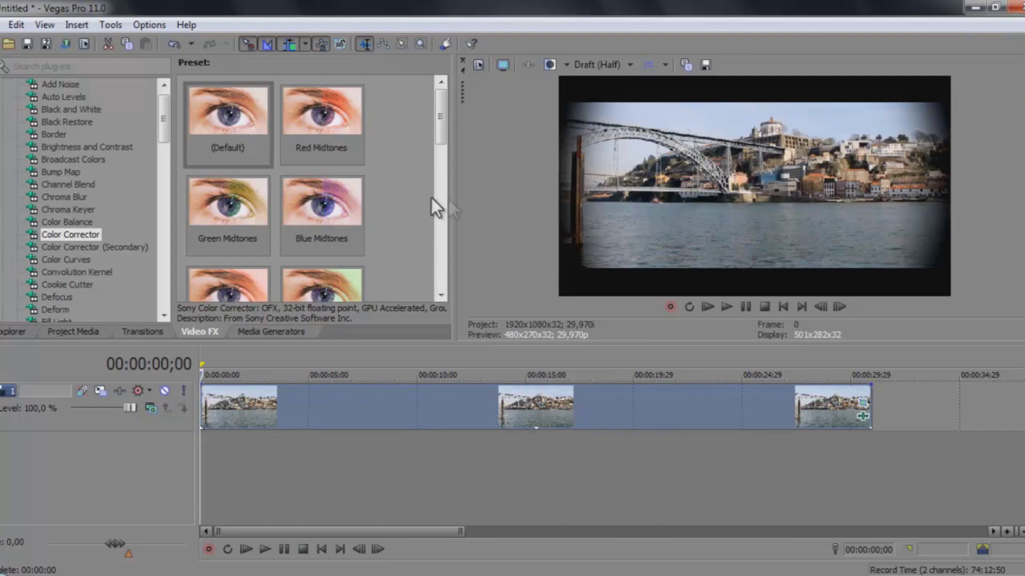
pyautogui.moveTo(332, 206); pyautogui.dragTo(362, 400)
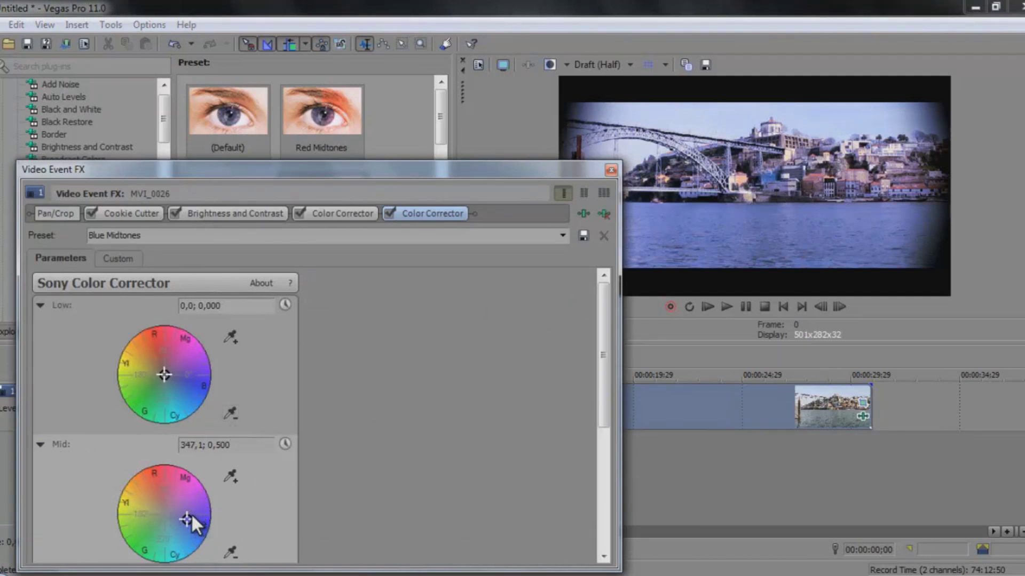
pyautogui.moveTo(186, 517); pyautogui.dragTo(177, 517)
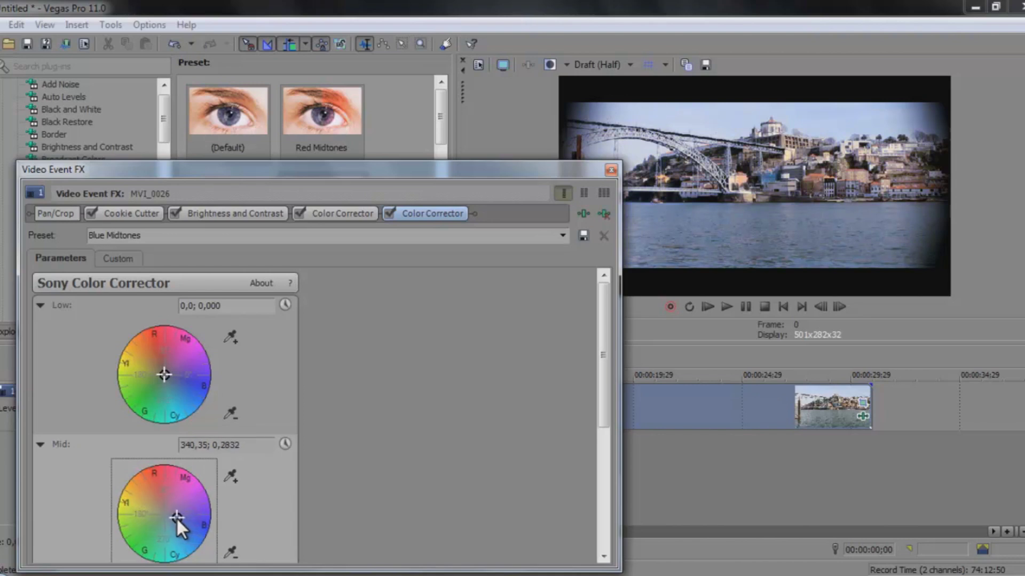
pyautogui.moveTo(176, 517); pyautogui.dragTo(174, 517)
pyautogui.click(610, 171)
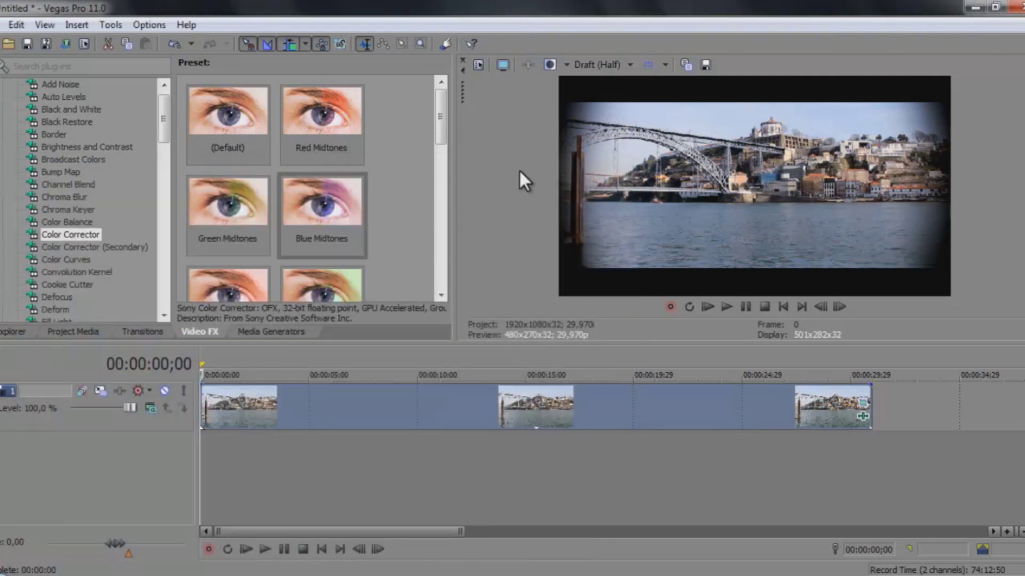
# Step: Apply Color Curves to the clip and lower the middle of the RGB curve slightly to darken the midtones
pyautogui.moveTo(444, 127)
pyautogui.mouseDown()
pyautogui.moveTo(446, 141)
pyautogui.moveTo(443, 129)
pyautogui.mouseUp()
pyautogui.moveTo(439, 120); pyautogui.dragTo(399, 169)
pyautogui.scroll(-1, 74, 228)
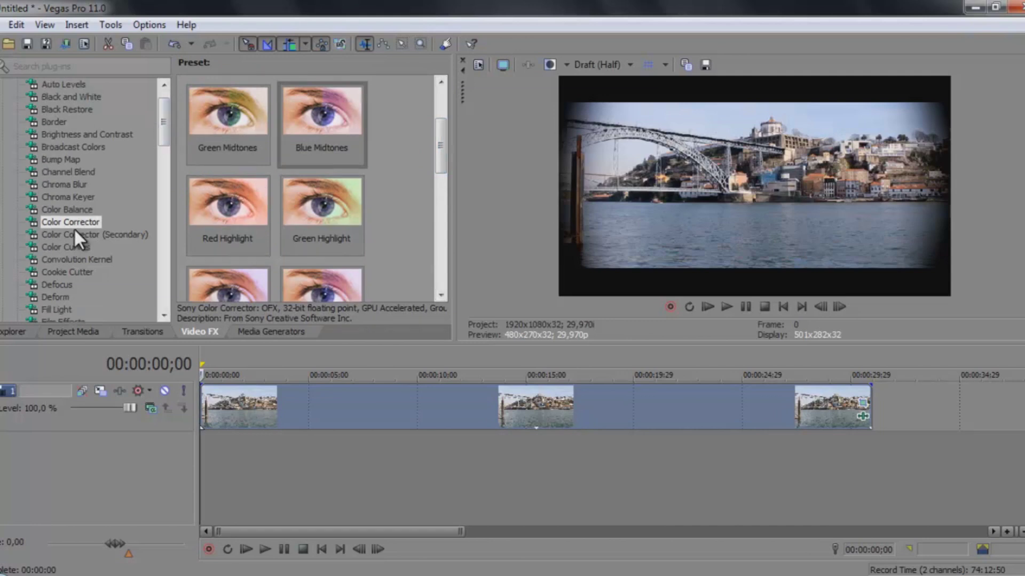
pyautogui.click(80, 247)
pyautogui.moveTo(80, 247); pyautogui.dragTo(258, 407)
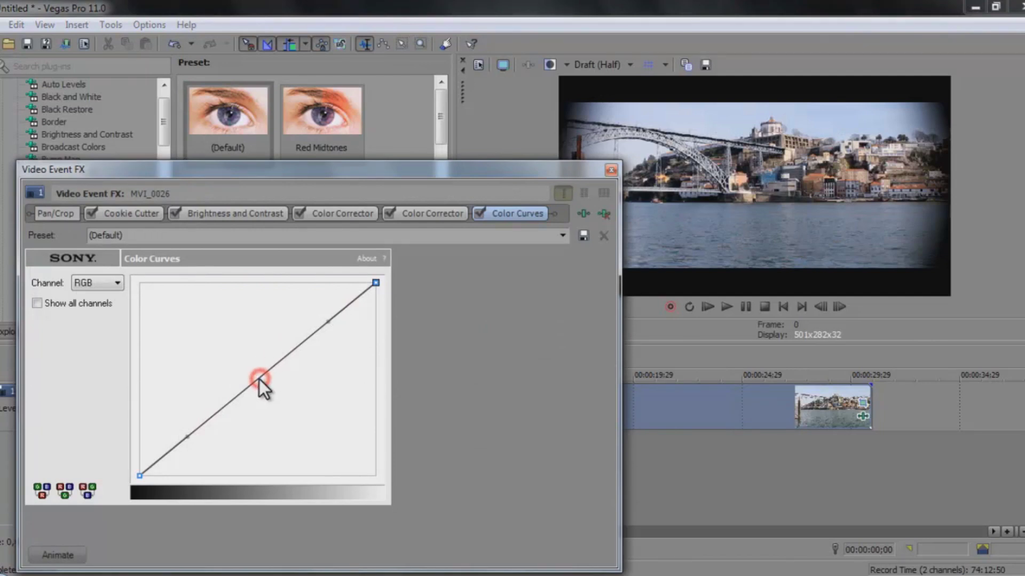
pyautogui.click(256, 382)
pyautogui.moveTo(256, 381)
pyautogui.mouseDown()
pyautogui.moveTo(265, 395)
pyautogui.moveTo(247, 381)
pyautogui.moveTo(256, 395)
pyautogui.mouseUp()
# Step: Disable Color Curves, both Color Correctors, Brightness and Contrast, and Cookie Cutter on the clip to preview the cropped footage without effects
pyautogui.moveTo(576, 168); pyautogui.dragTo(454, 174)
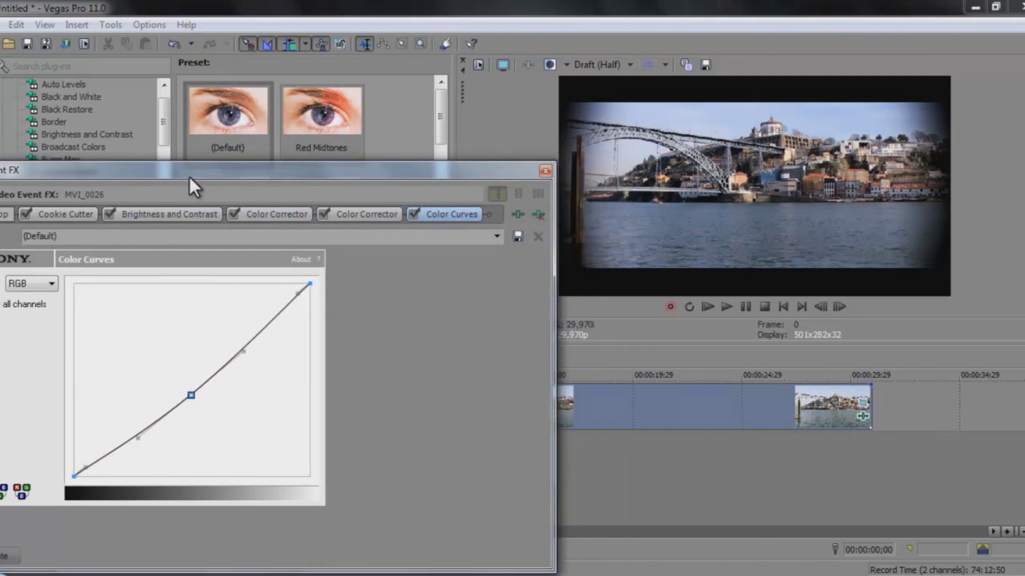
pyautogui.moveTo(202, 171); pyautogui.dragTo(215, 171)
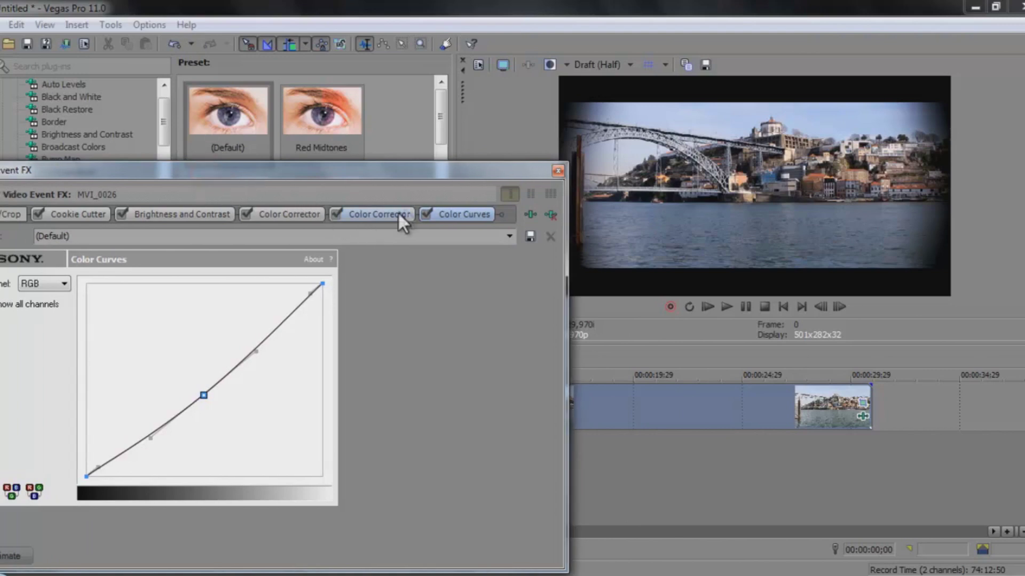
pyautogui.click(430, 214)
pyautogui.click(335, 214)
pyautogui.click(246, 214)
pyautogui.click(122, 214)
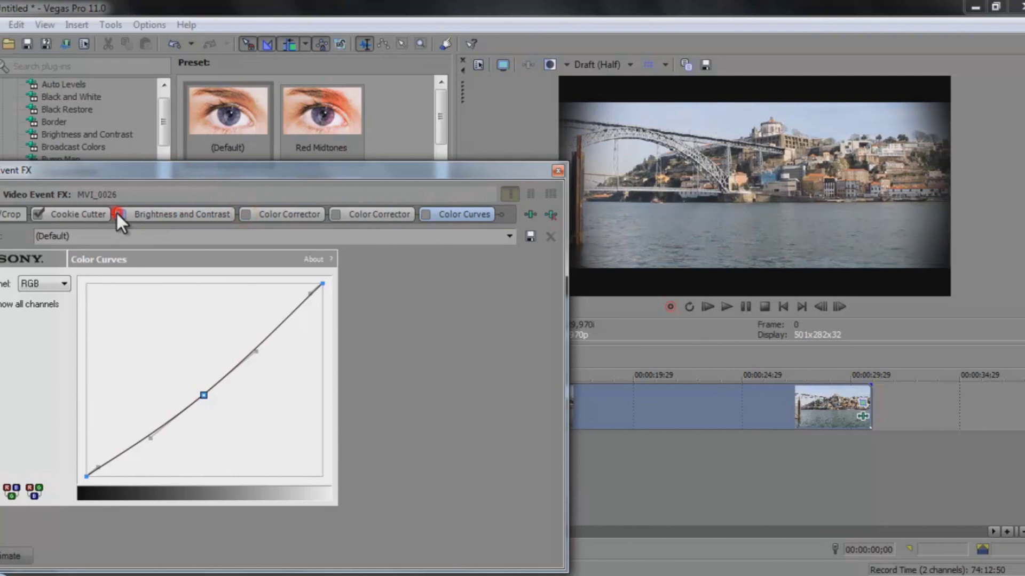
pyautogui.click(38, 214)
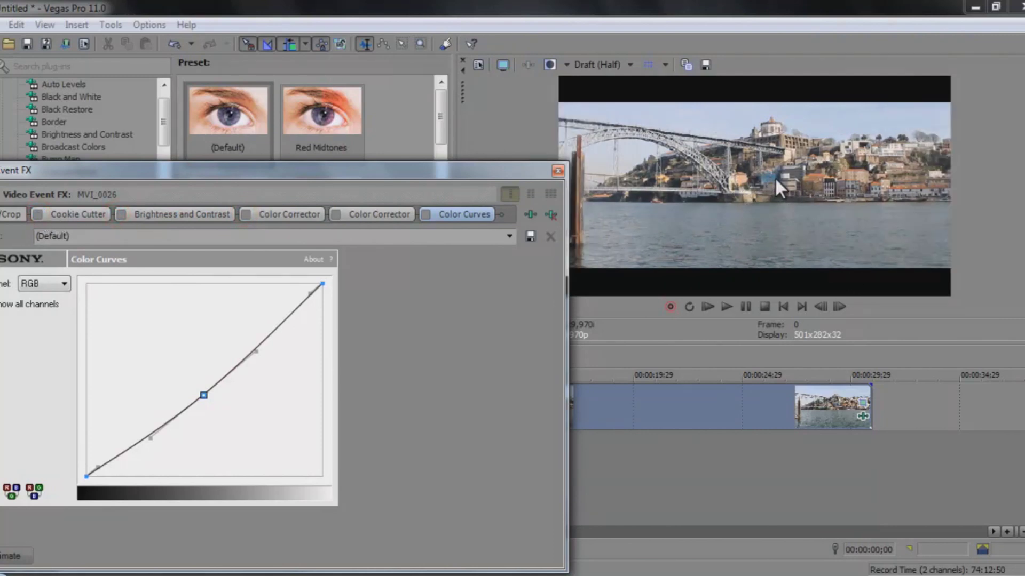
# Step: Re-enable Cookie Cutter, Brightness and Contrast, both Color Correctors and Color Curves one by one, and close the clip's effects window
pyautogui.click(37, 214)
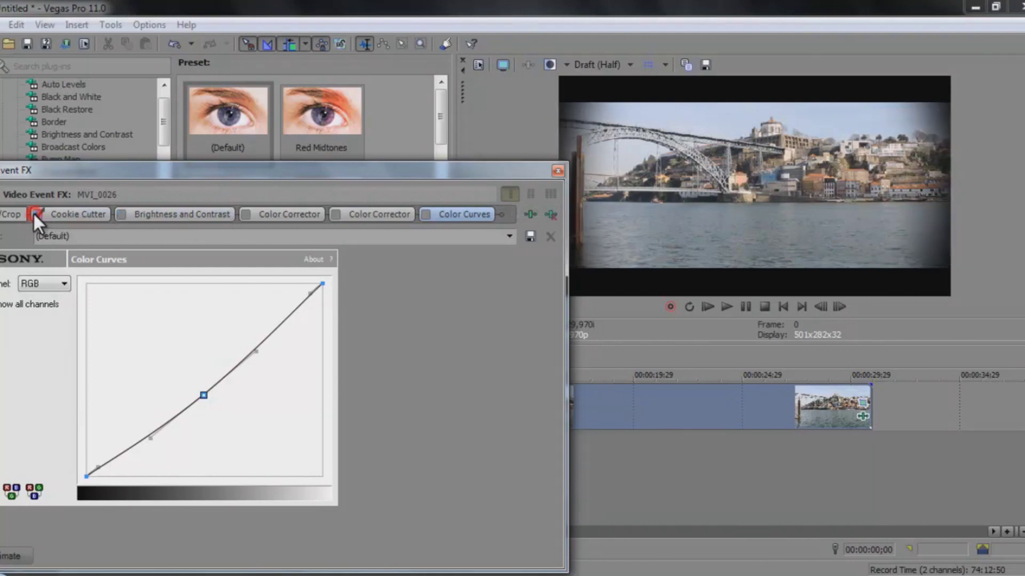
pyautogui.click(122, 215)
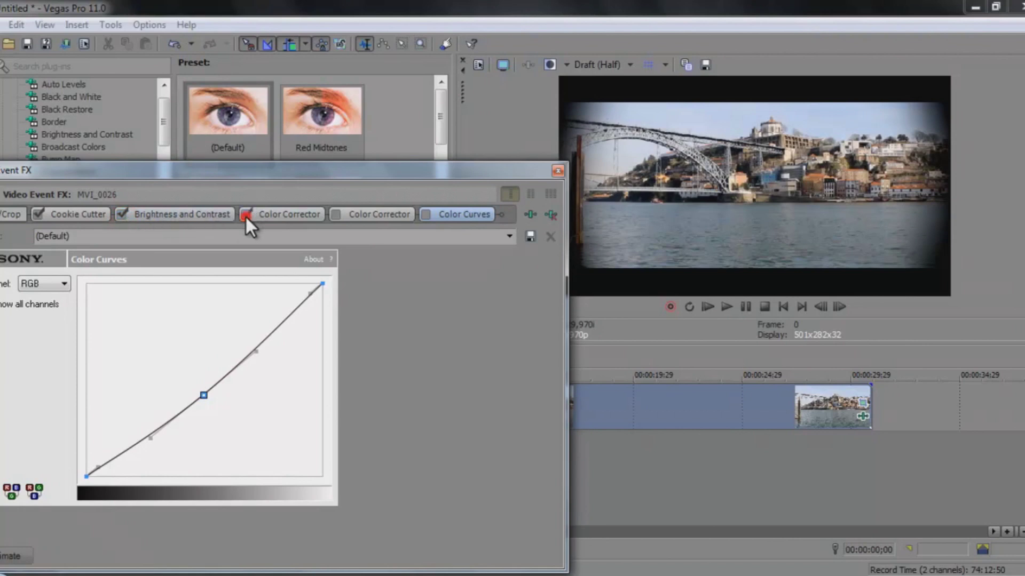
pyautogui.click(335, 214)
pyautogui.click(423, 213)
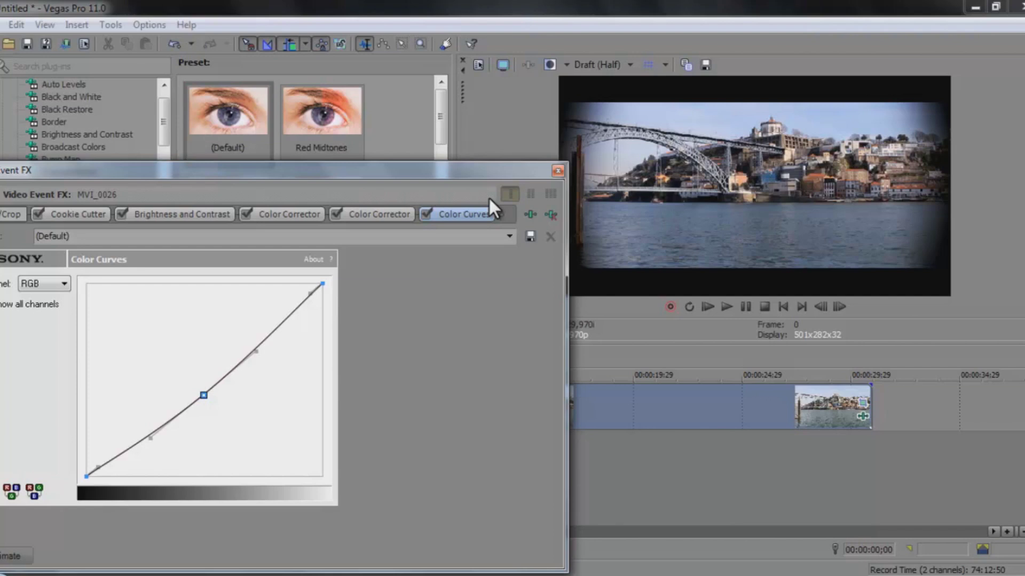
pyautogui.click(558, 170)
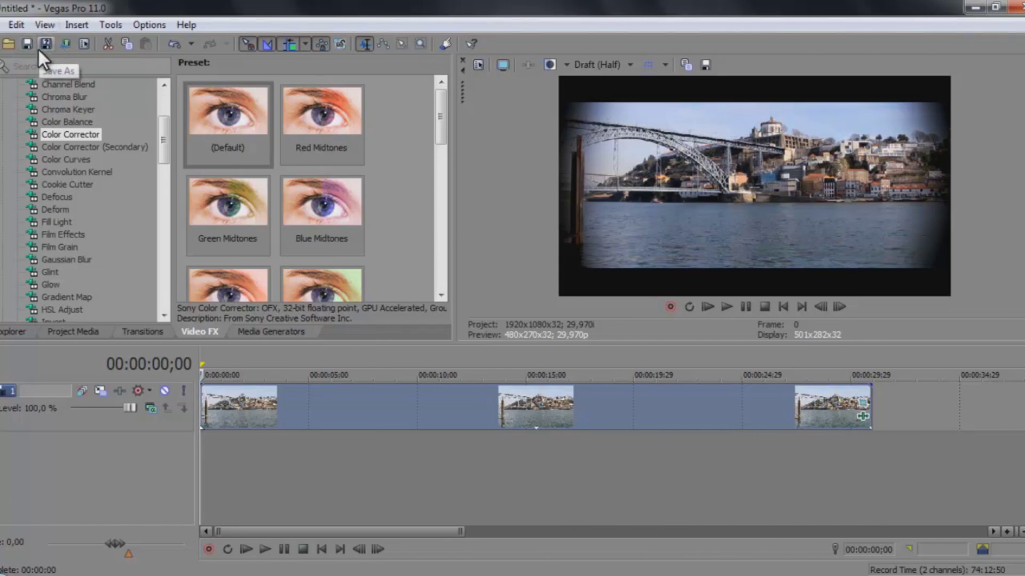
# Step: Start rendering the project as Untitled.wmv with the Windows Media Video V11 template 8 Mbps HD 1080-30p Video, and cancel the render
pyautogui.click(70, 47)
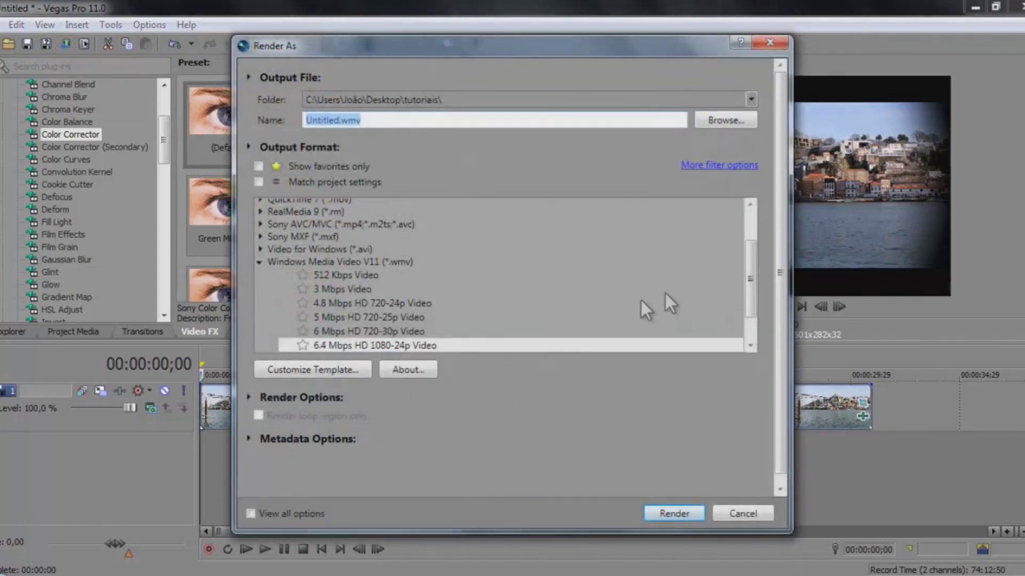
pyautogui.moveTo(748, 284); pyautogui.dragTo(747, 317)
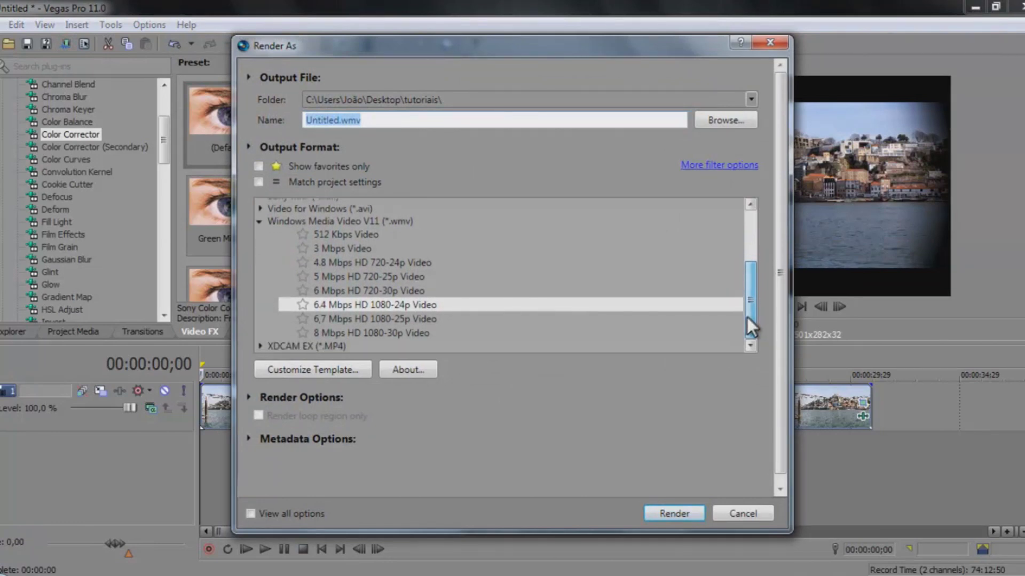
pyautogui.click(399, 335)
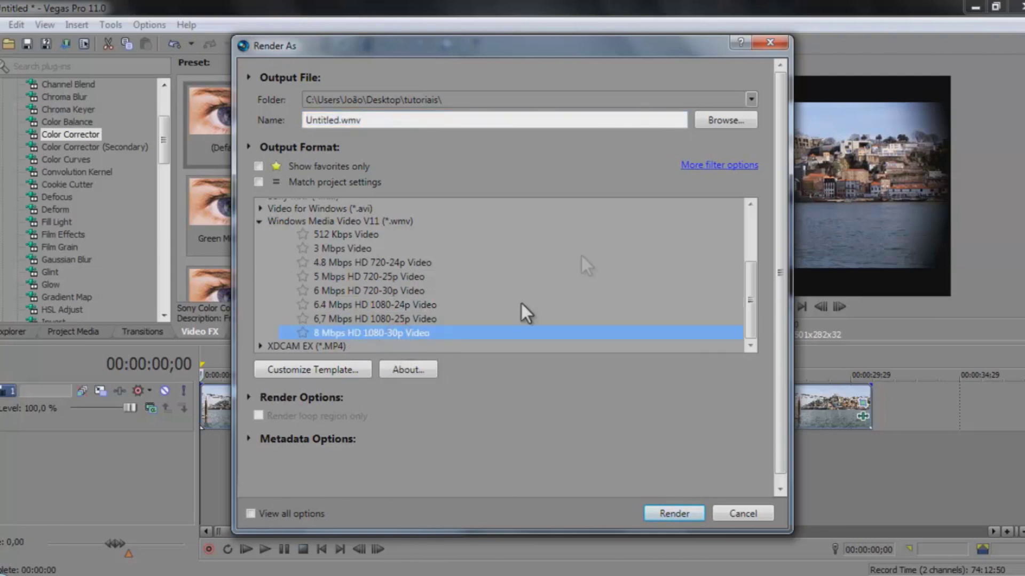
pyautogui.moveTo(530, 119); pyautogui.dragTo(319, 120)
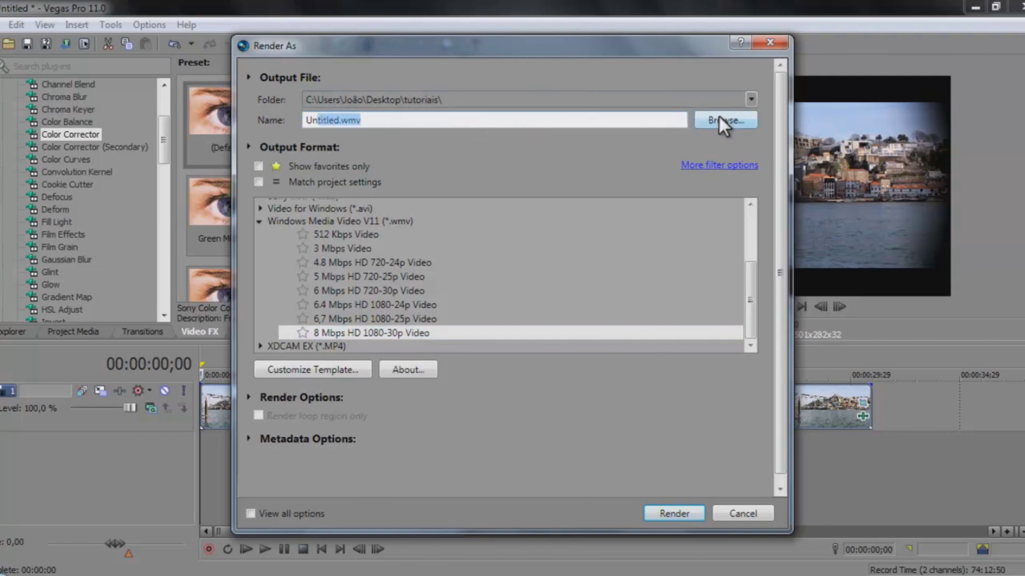
pyautogui.click(674, 514)
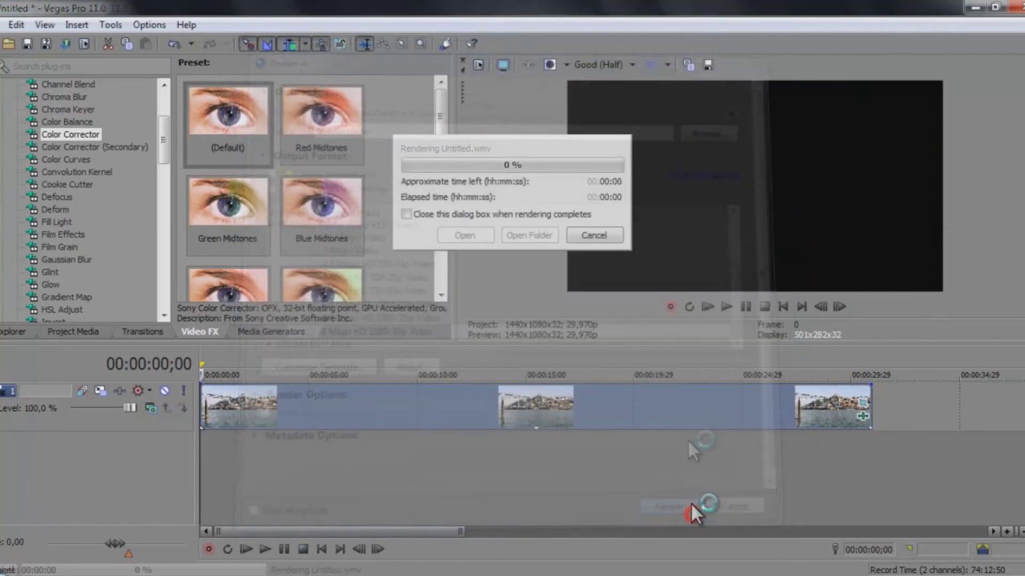
pyautogui.click(608, 234)
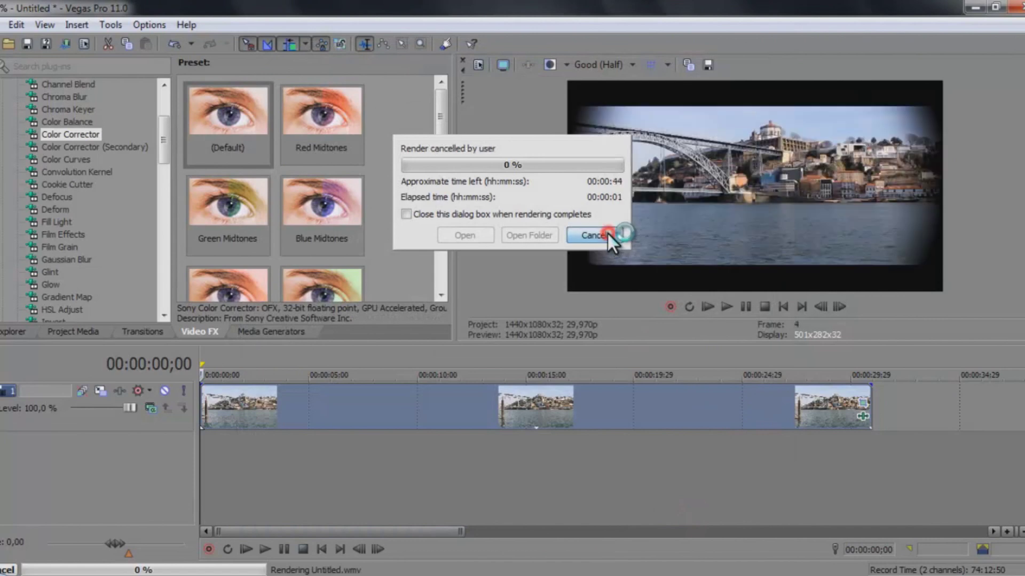